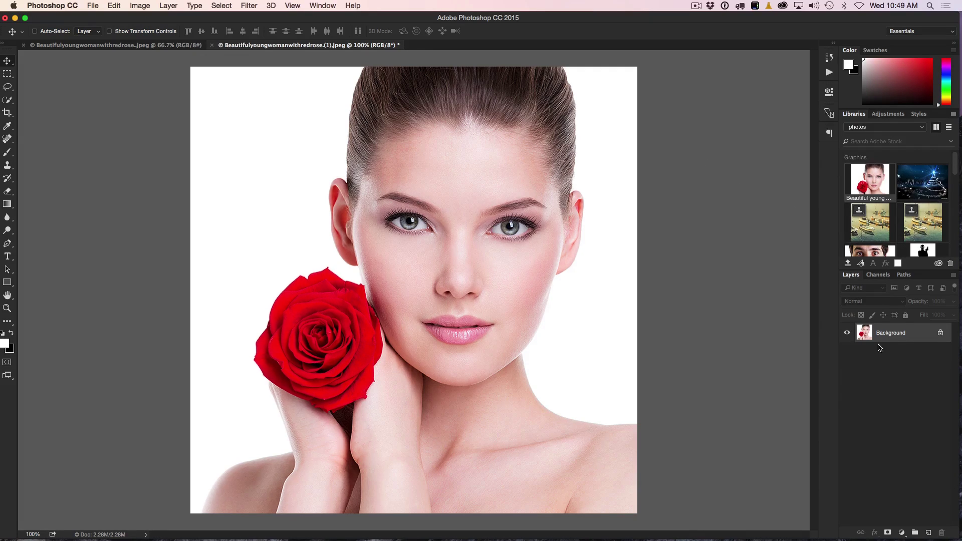
Step: Duplicate the Background layer and desaturate the copy
left_click_drag(883, 335, 928, 532)
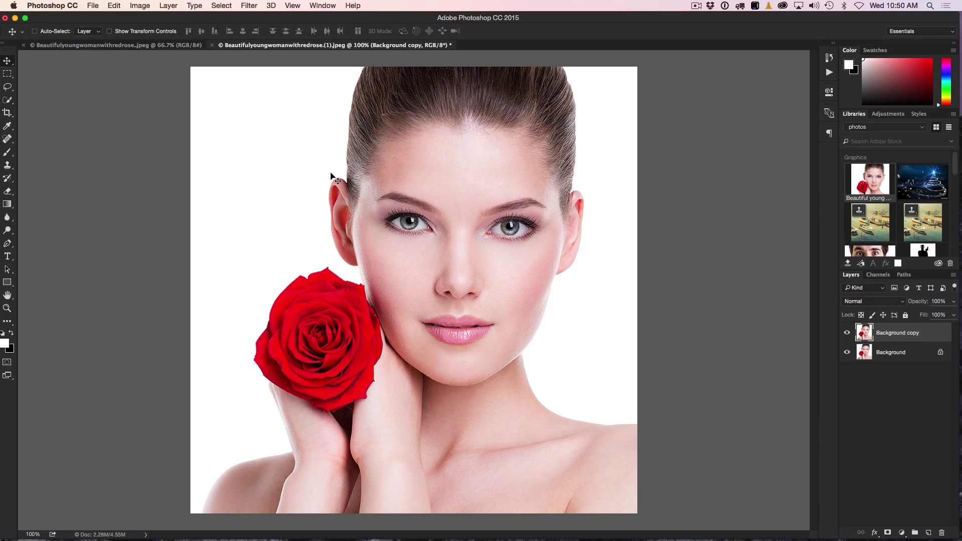
left_click(142, 4)
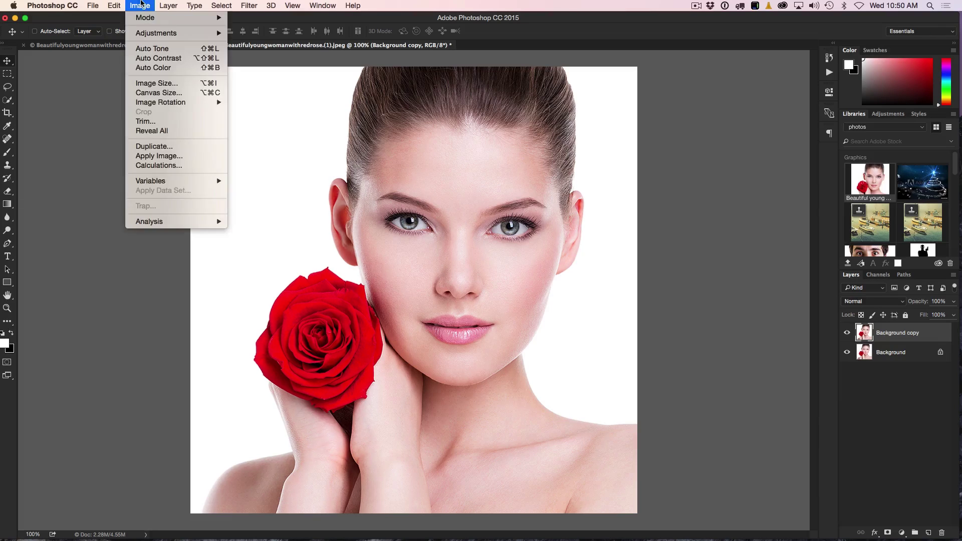
mouse_move(145, 34)
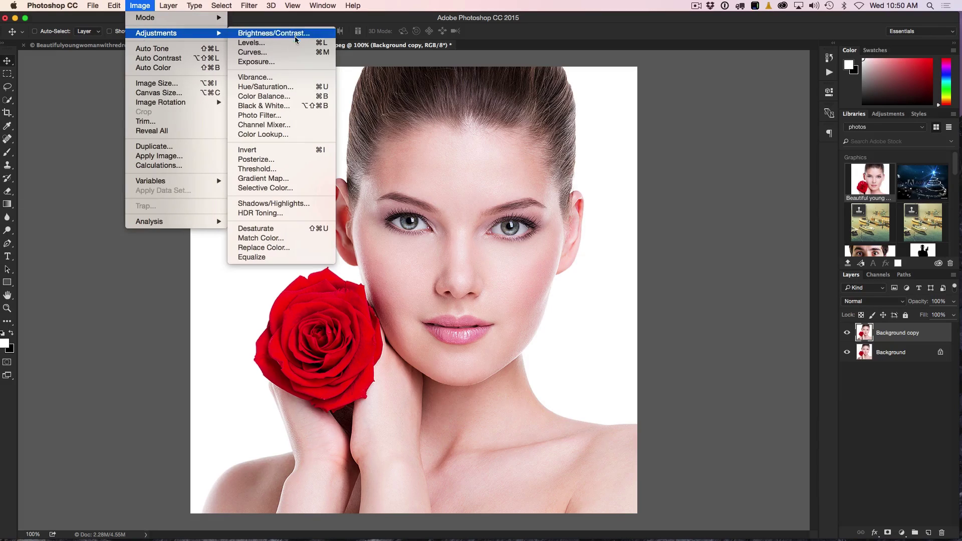
left_click(290, 228)
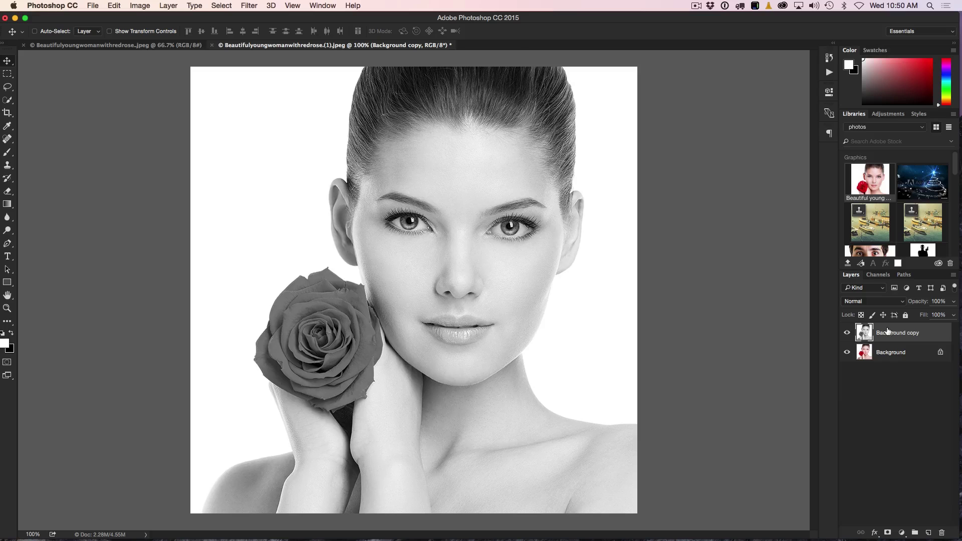
Step: Invert a duplicate of the desaturated layer and set its blend mode to Color Dodge
left_click_drag(888, 330, 927, 532)
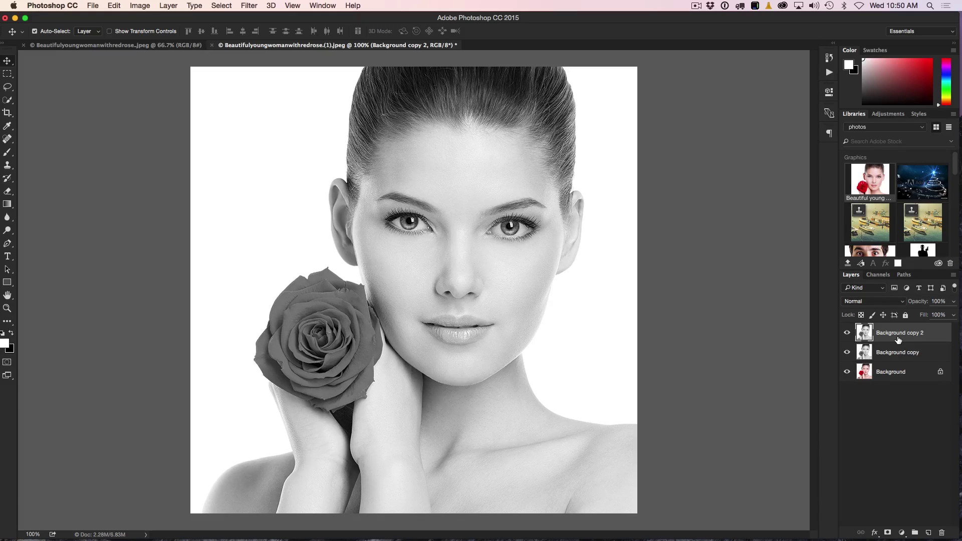
key("super+i")
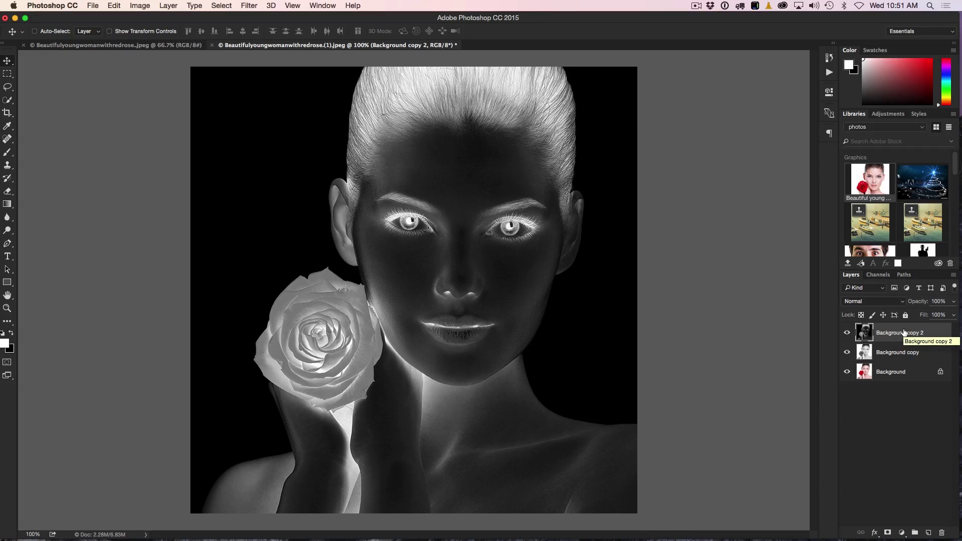
left_click(868, 302)
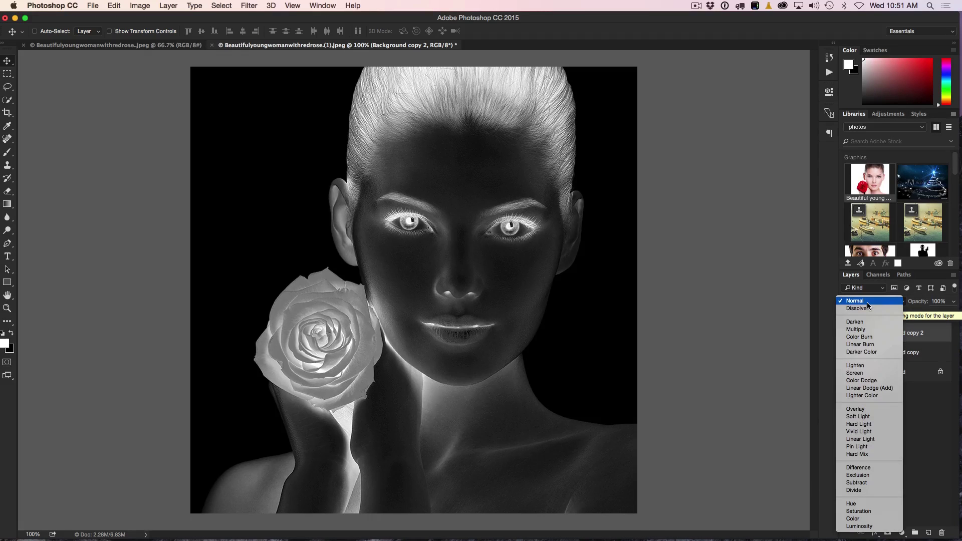
left_click(874, 381)
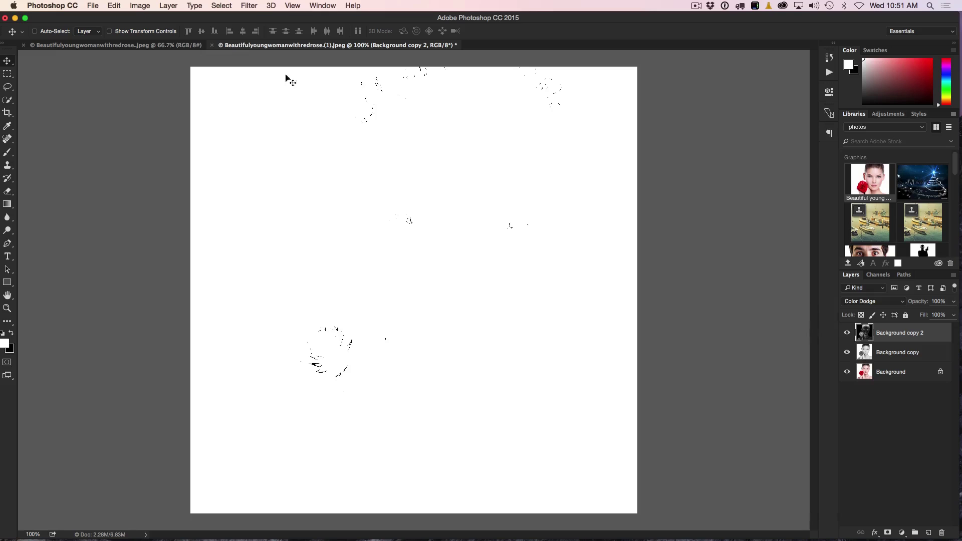
Step: Apply a Gaussian Blur with a 53.1-pixel radius to the inverted Color Dodge layer
left_click(247, 4)
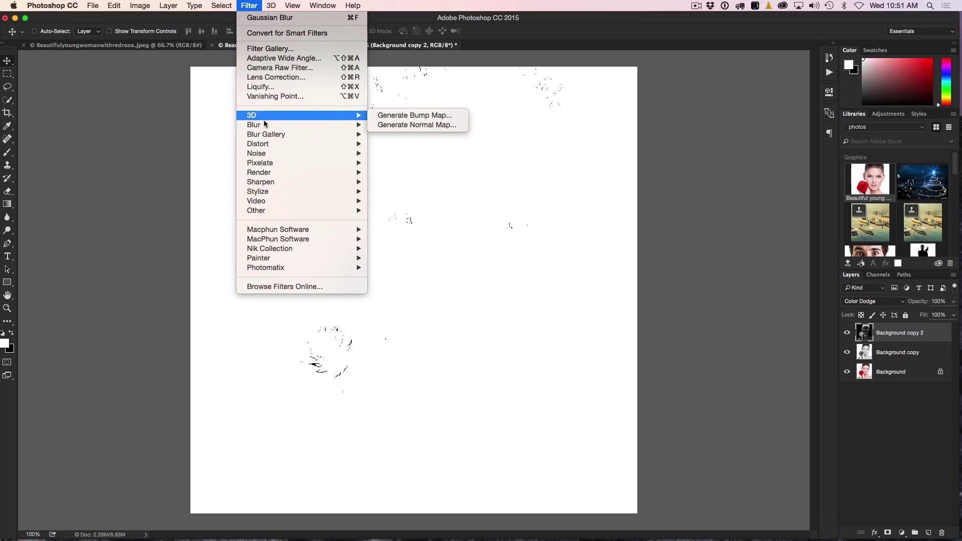
mouse_move(265, 124)
left_click(423, 165)
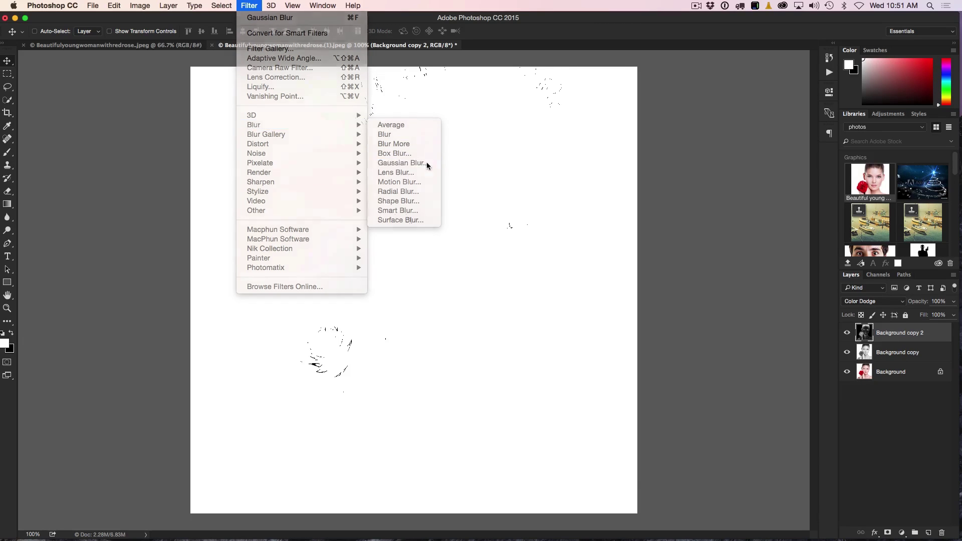
left_click_drag(659, 293, 648, 114)
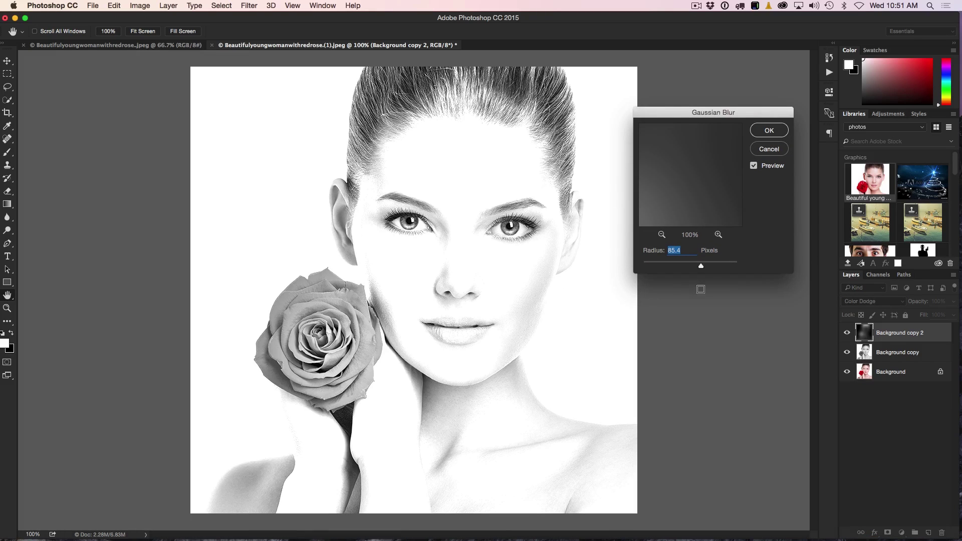
left_click_drag(702, 266, 655, 266)
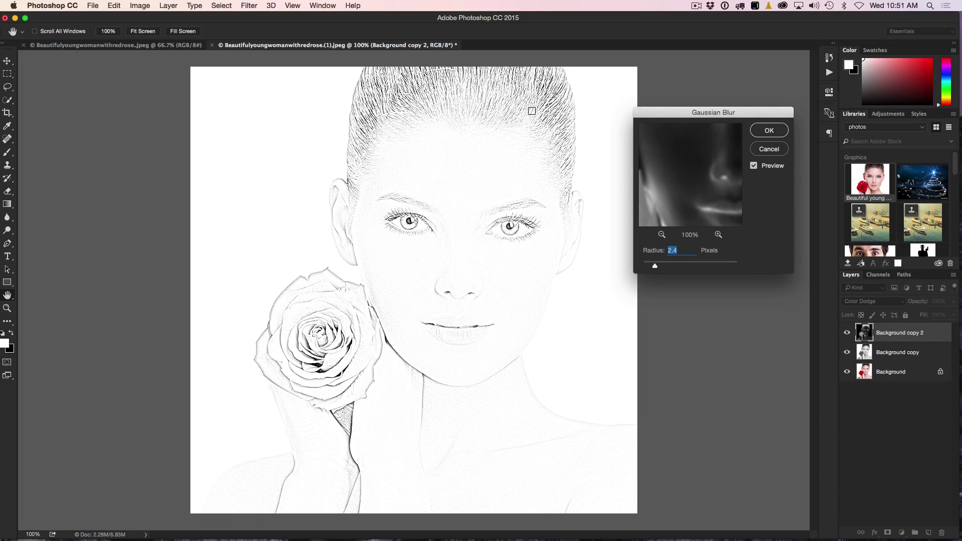
left_click_drag(655, 266, 663, 267)
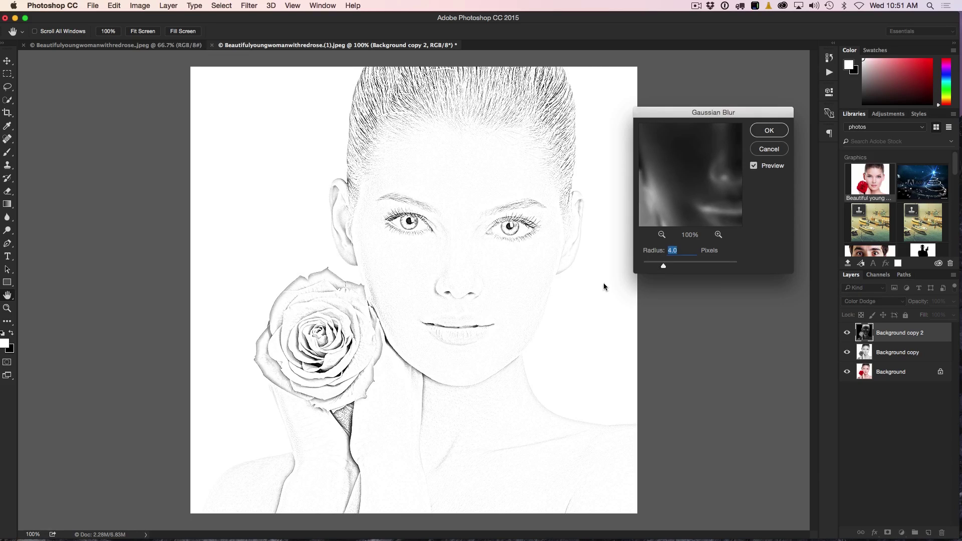
mouse_move(664, 267)
left_mouse_down()
mouse_move(742, 271)
mouse_move(696, 267)
left_mouse_up()
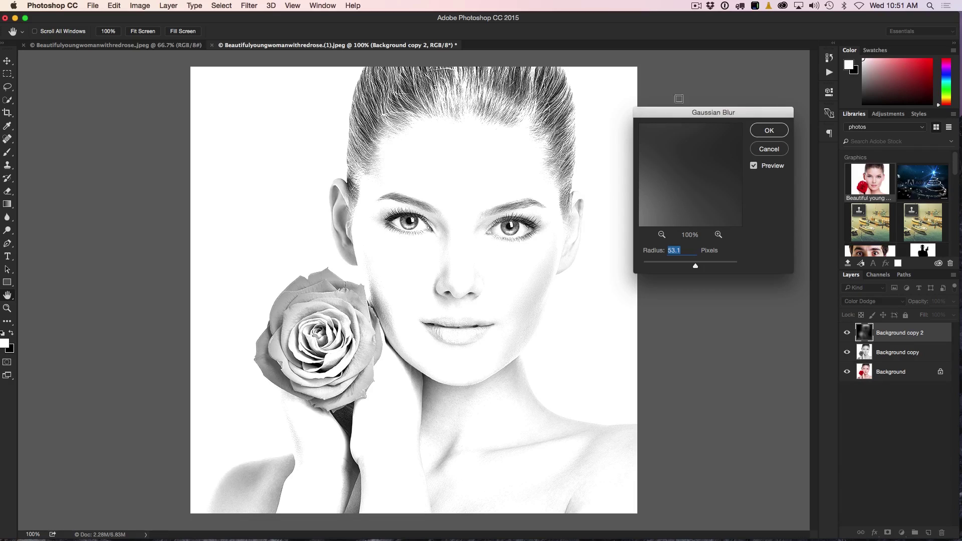
left_click(774, 132)
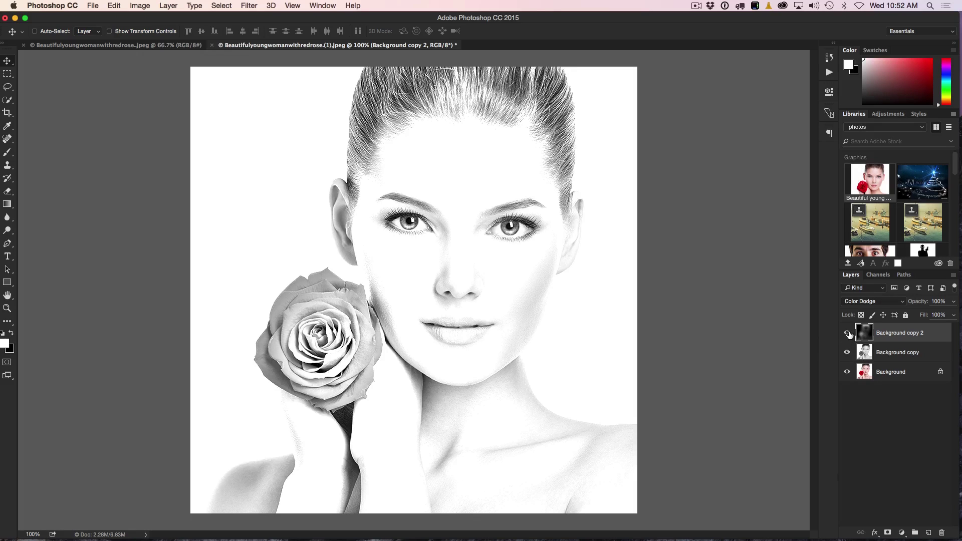
Step: Compare the sketch effect with the original by hiding and showing Background copy 2 and Background copy
left_click(847, 332)
left_click(847, 352)
left_click(847, 352)
left_click(847, 333)
Step: Duplicate the original Background layer and move the colour copy to the top of the layer stack
left_click(885, 374)
left_click_drag(896, 373, 929, 532)
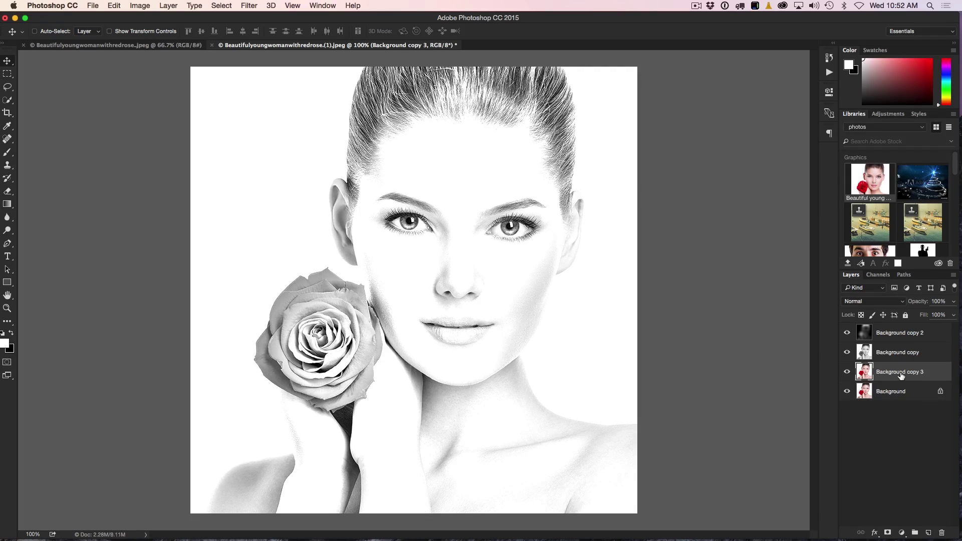
left_click_drag(900, 373, 895, 334)
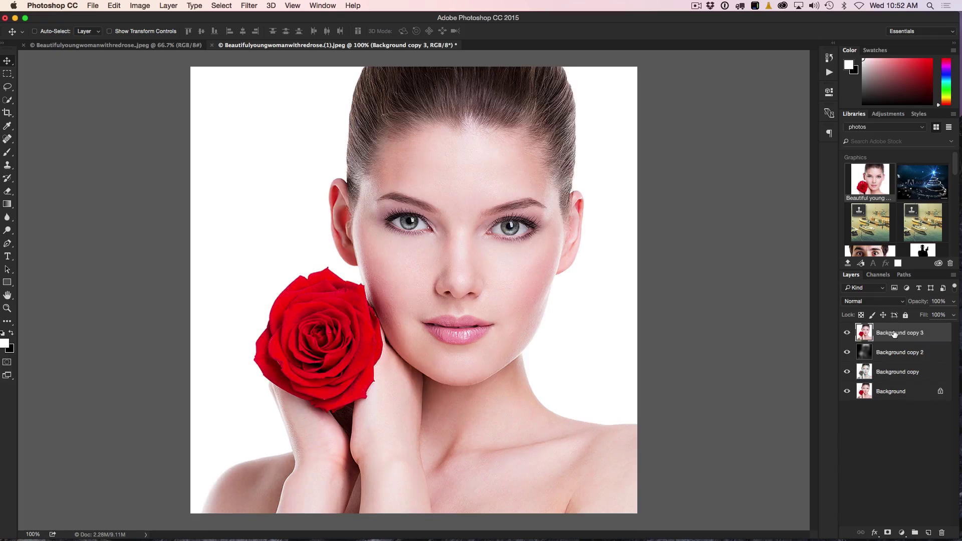
Step: Set the top colour copy's blend mode to Color and its opacity to 30%
left_click(882, 302)
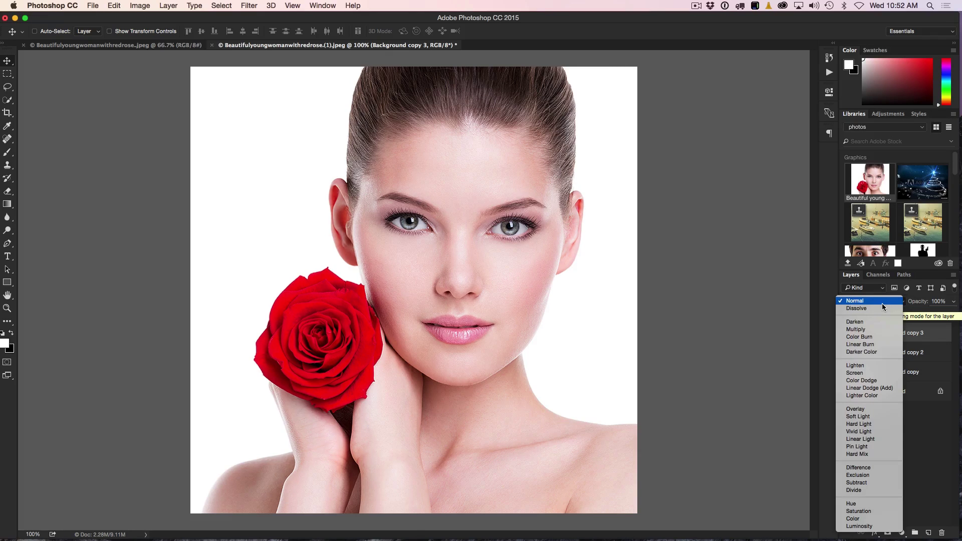
left_click(894, 516)
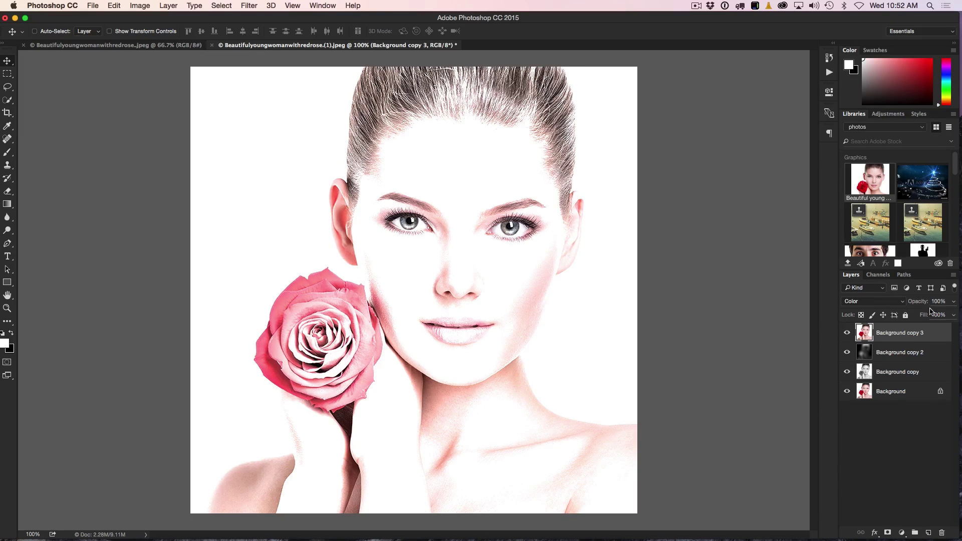
left_click_drag(918, 306, 875, 312)
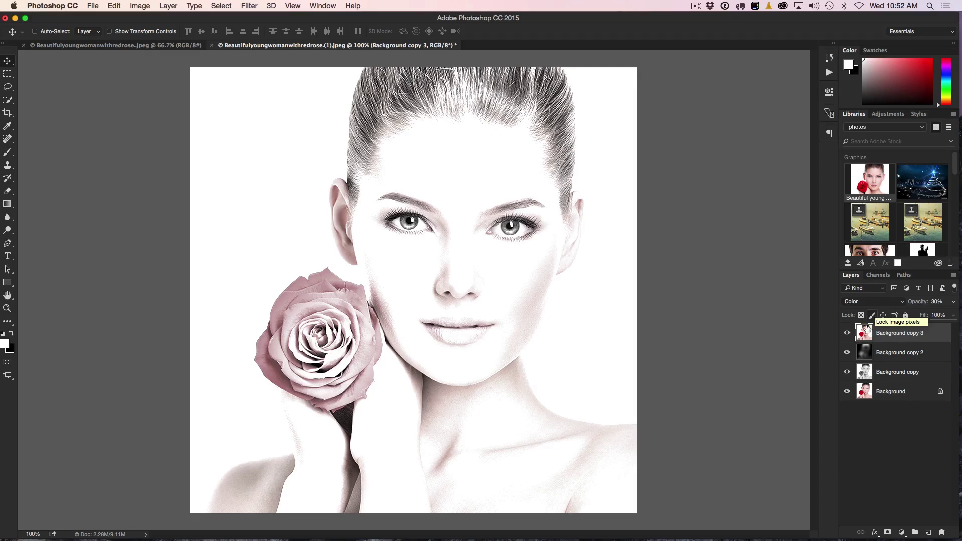
Step: Hide the top colour copy and add a gradient fill layer above it using the solid rainbow preset
left_click(847, 332)
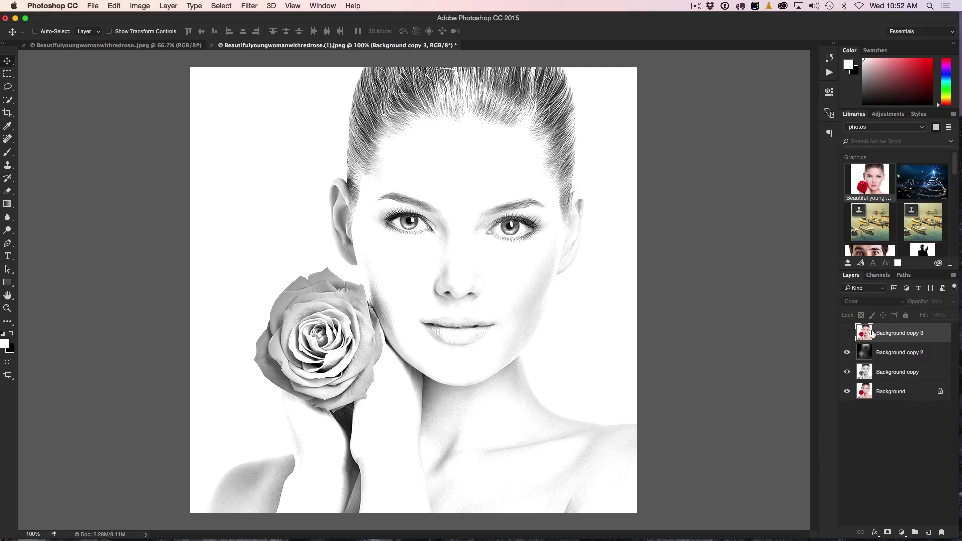
left_click_drag(873, 333, 927, 533)
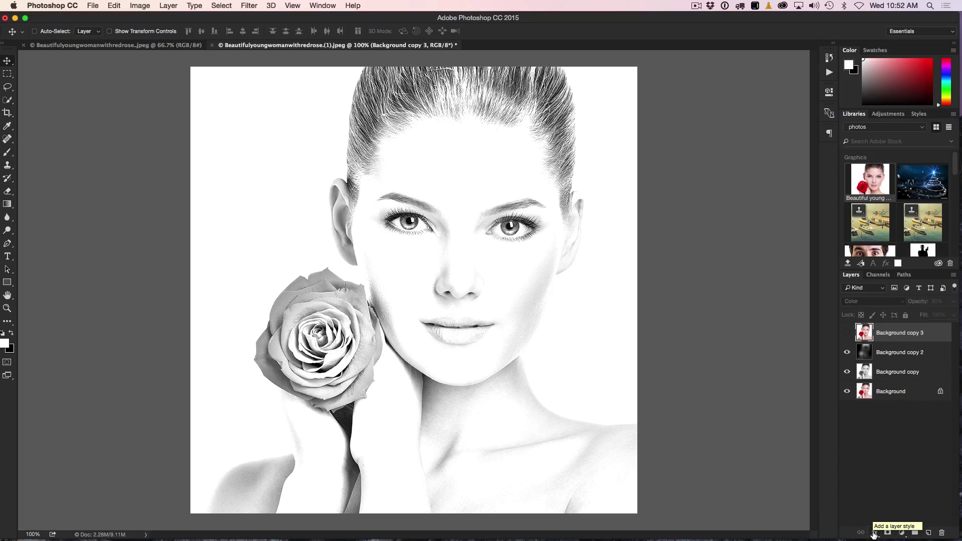
left_click(901, 533)
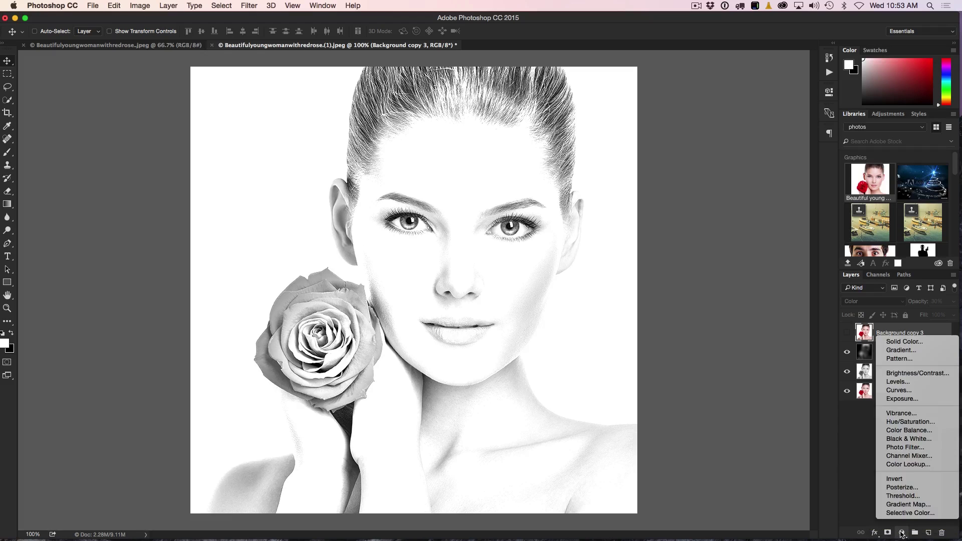
left_click(915, 350)
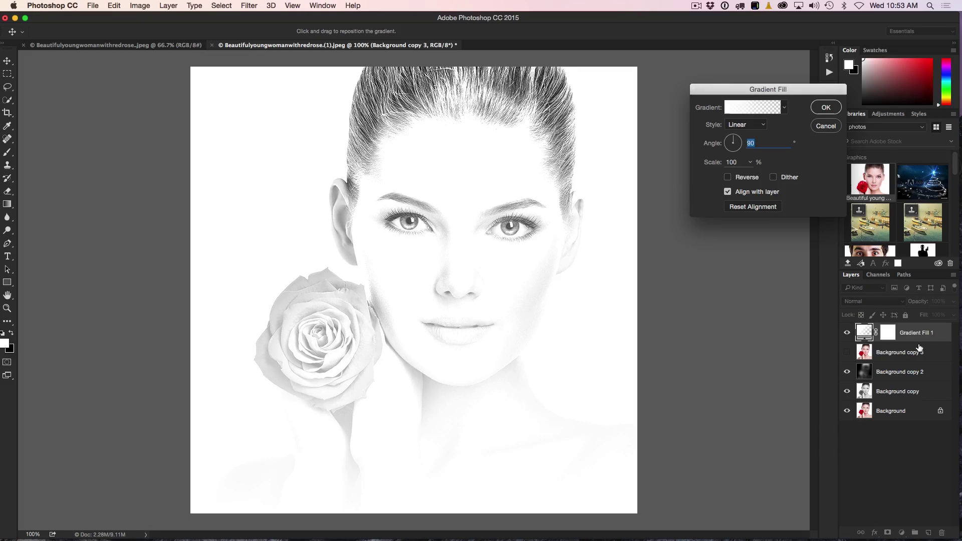
left_click(785, 107)
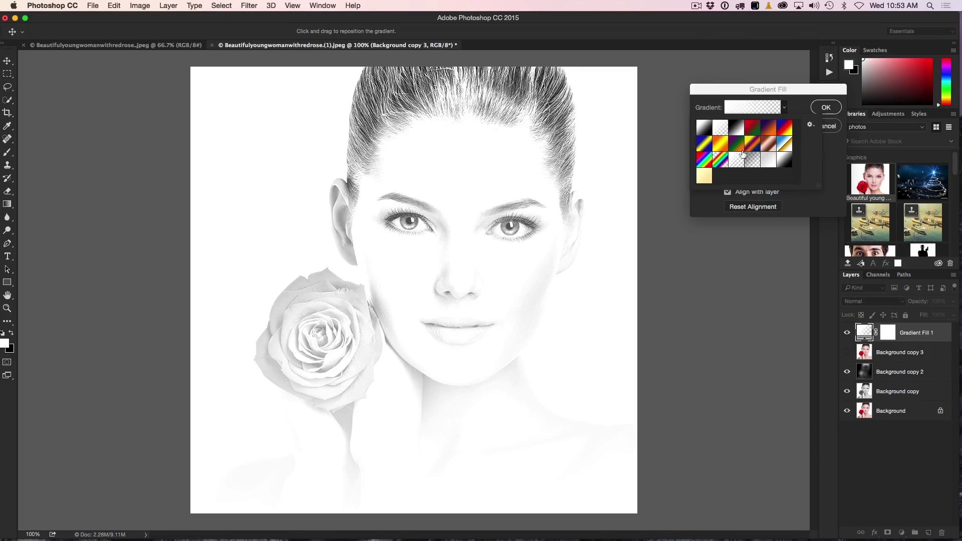
left_click(704, 159)
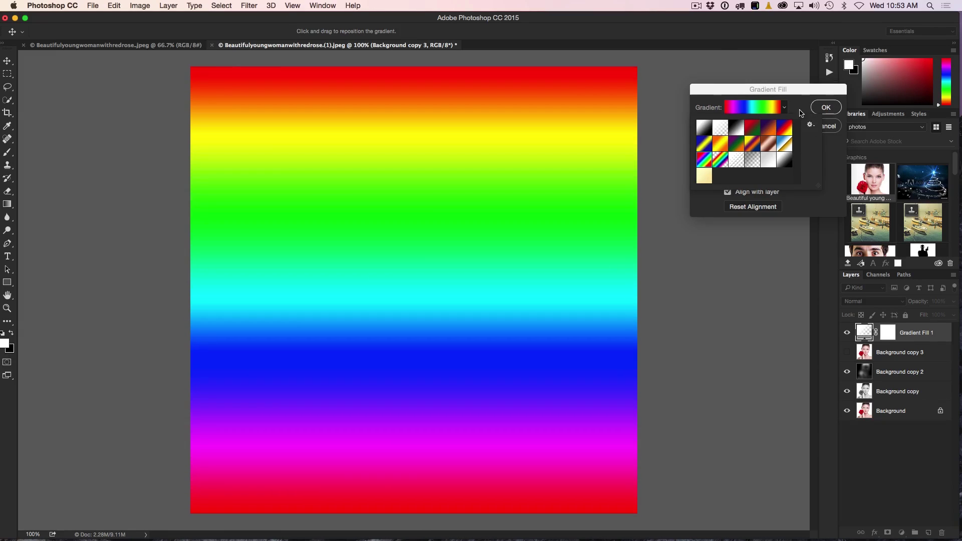
left_click(805, 109)
Step: Set the rainbow gradient's angle to 140.19° and the fill layer's blend mode to Color
left_click(731, 140)
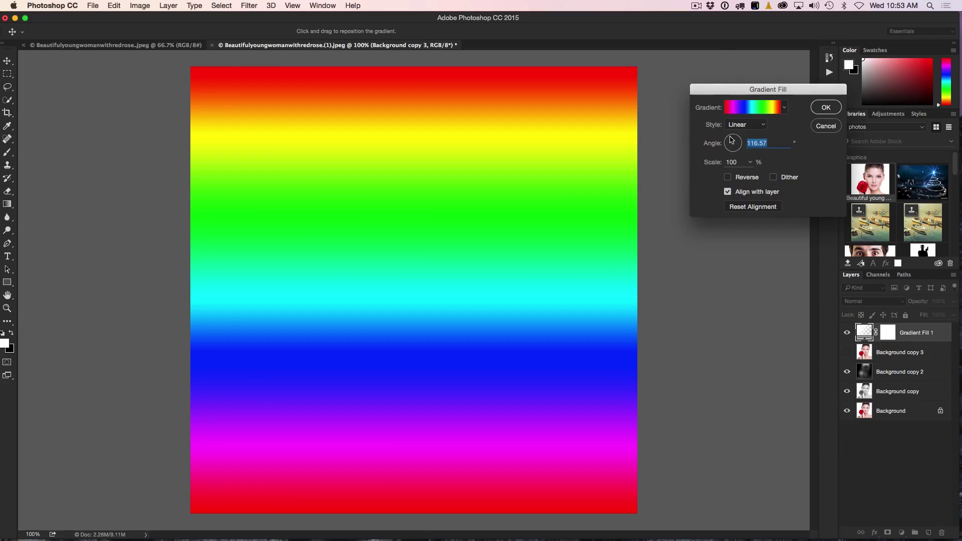
left_click(733, 141)
left_click(732, 140)
left_click(826, 107)
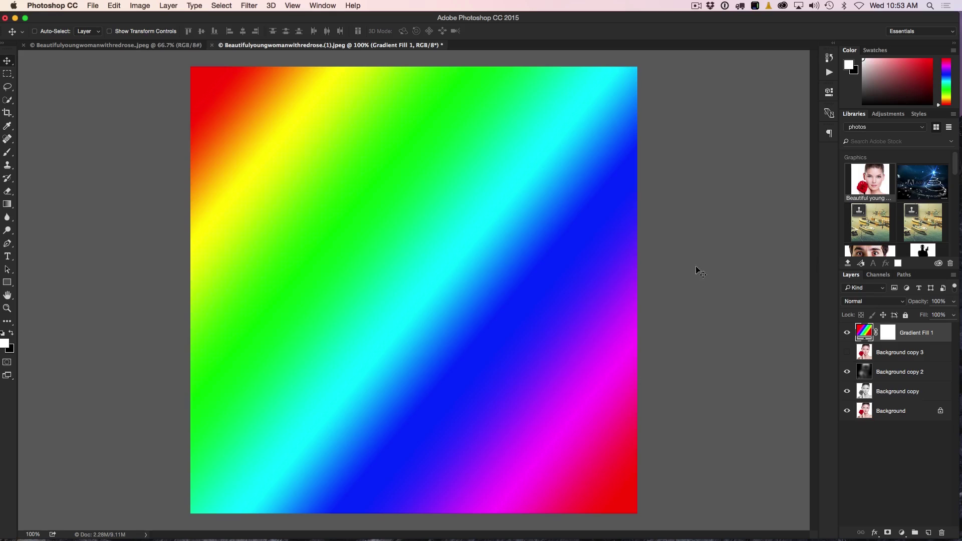
left_click(867, 302)
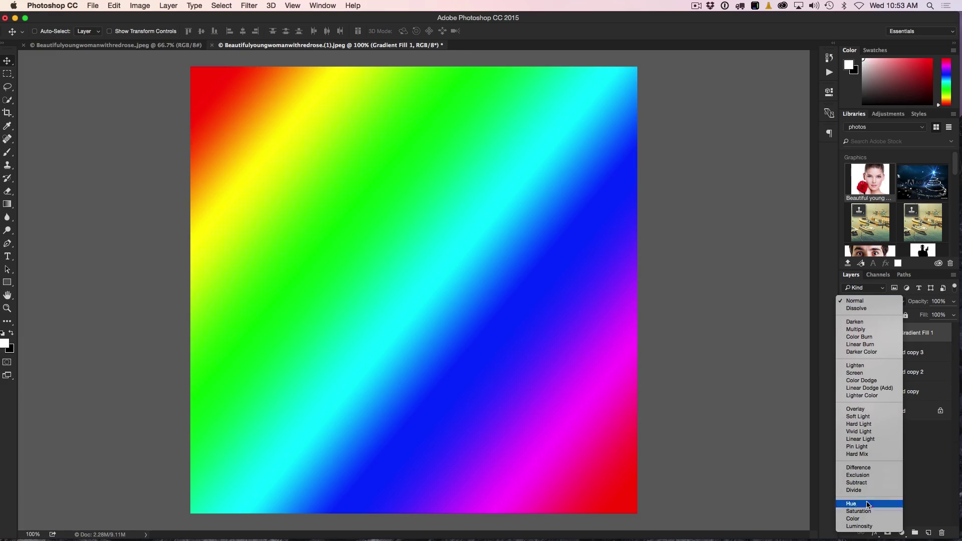
left_click(852, 441)
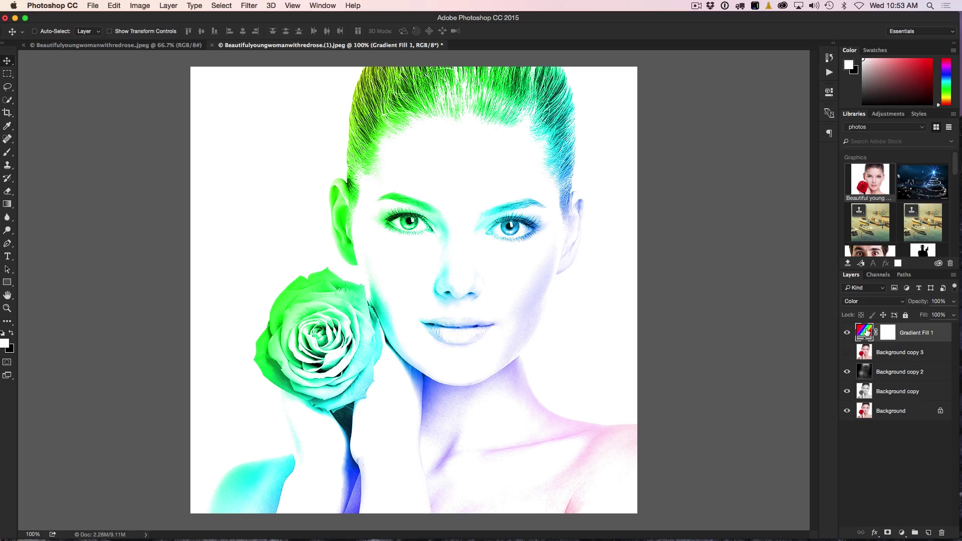
Step: Set the rainbow gradient fill's scale to 264%
double_click(864, 332)
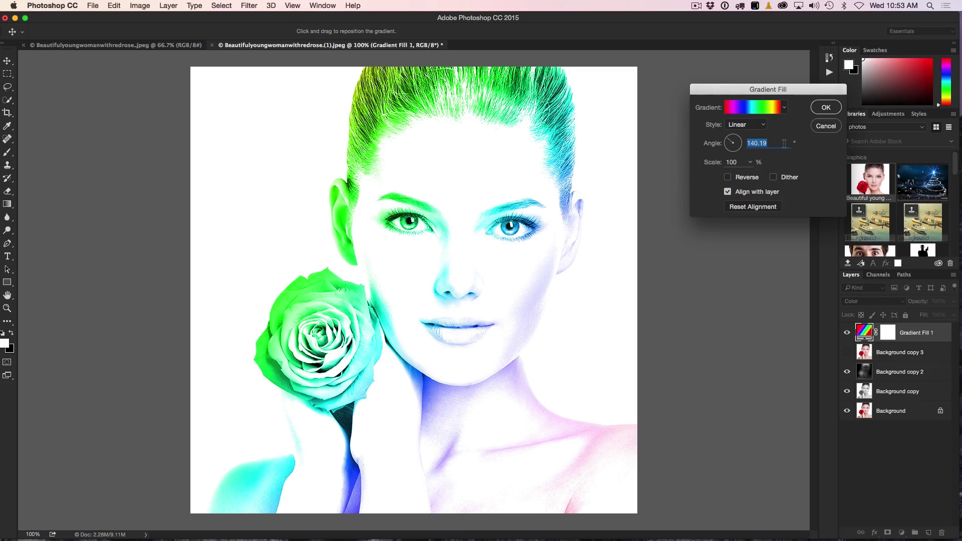
left_click(750, 162)
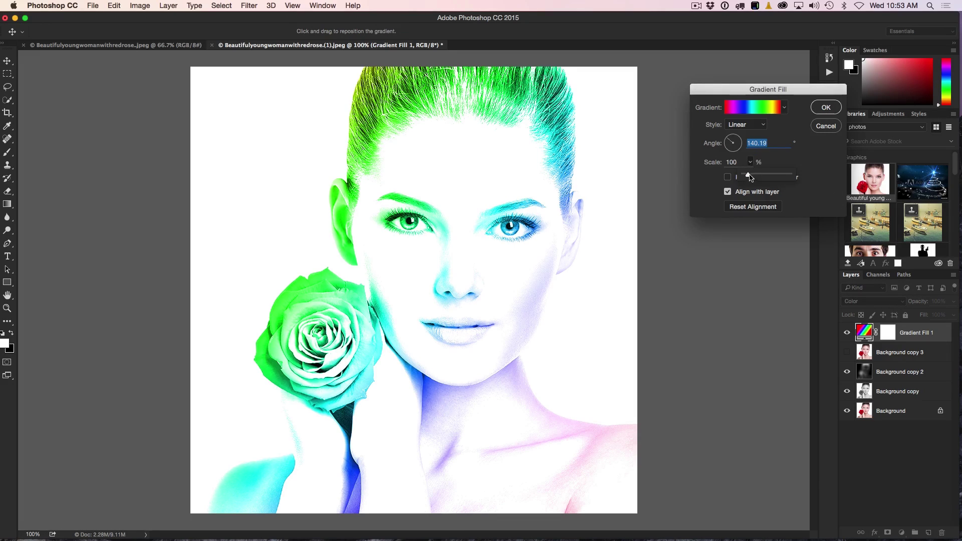
left_click_drag(750, 178, 757, 178)
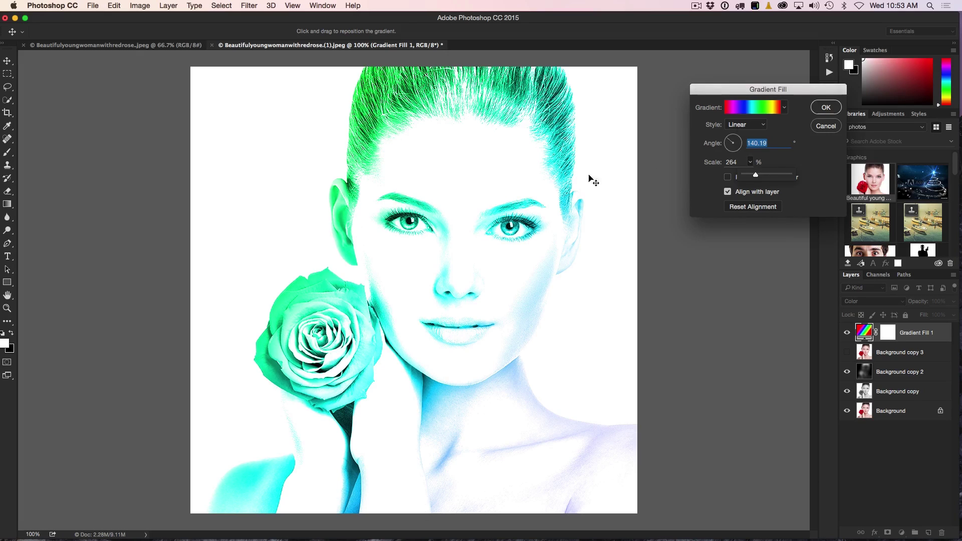
Step: Reposition the rainbow gradient over the portrait so its colours run diagonally from green hair through blue to a violet shoulder
left_click_drag(308, 116, 678, 440)
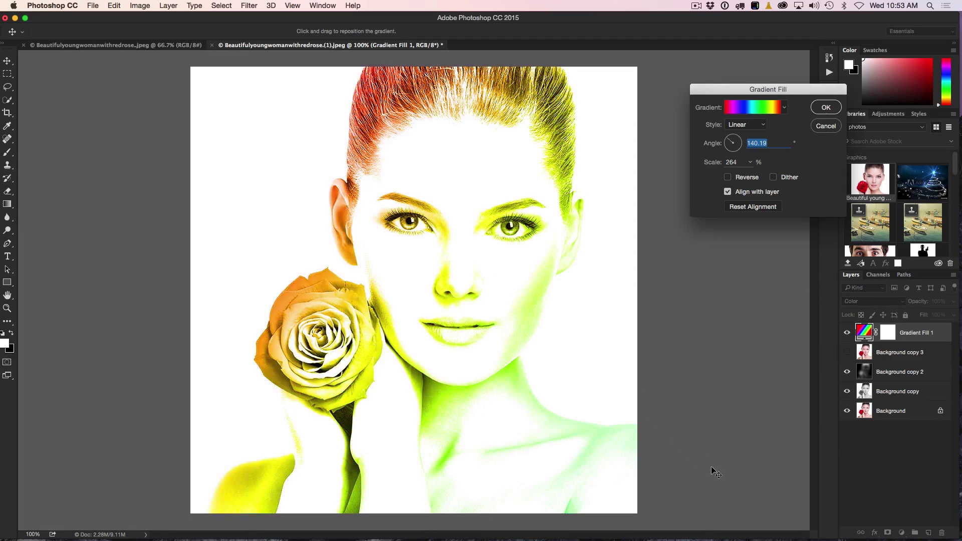
left_click_drag(326, 172, 528, 360)
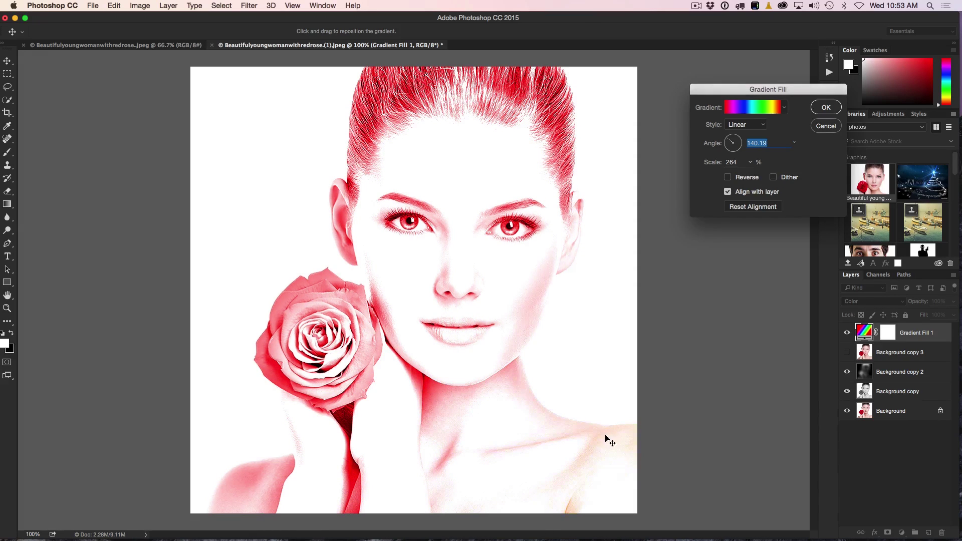
left_click_drag(480, 293, 275, 97)
left_click_drag(573, 328, 370, 150)
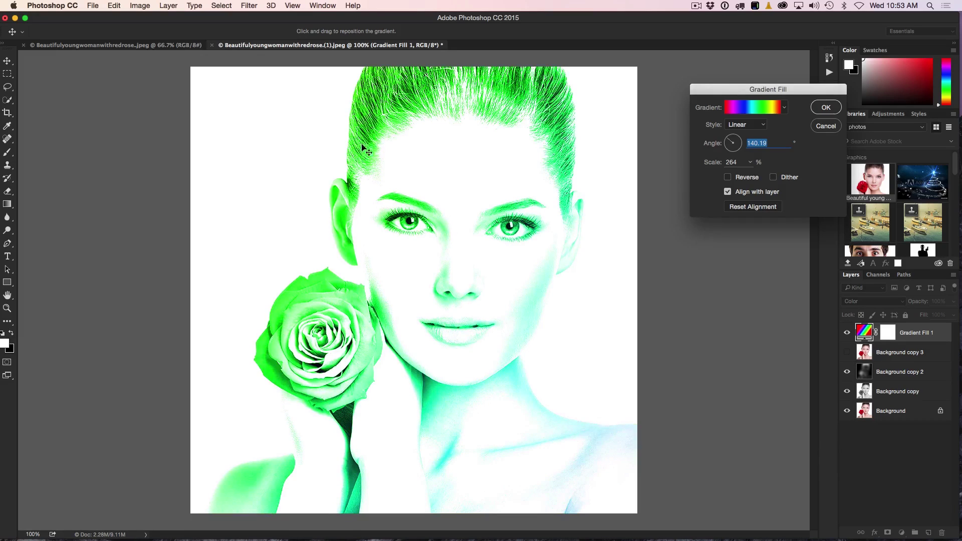
left_click_drag(558, 332, 290, 110)
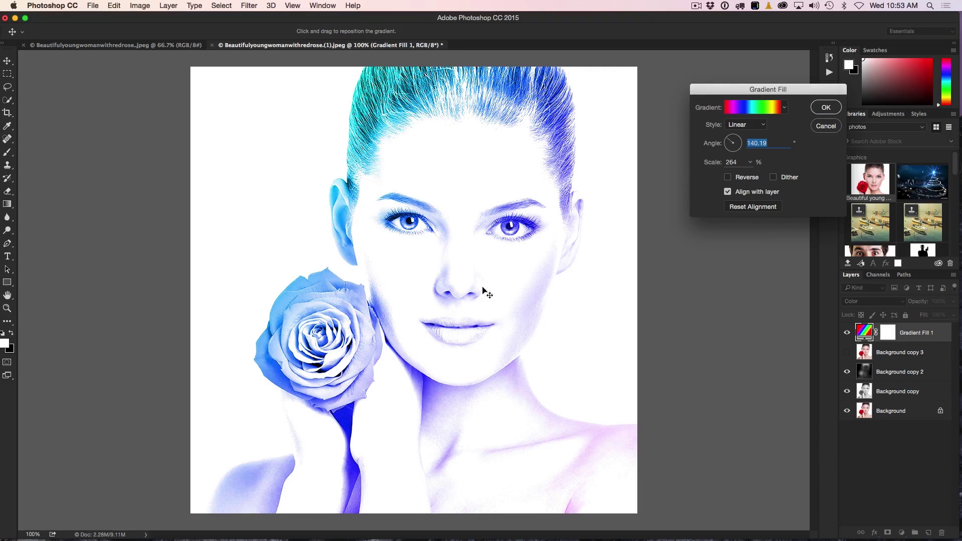
left_click_drag(527, 317, 370, 186)
left_click_drag(439, 254, 279, 83)
left_click_drag(468, 279, 648, 431)
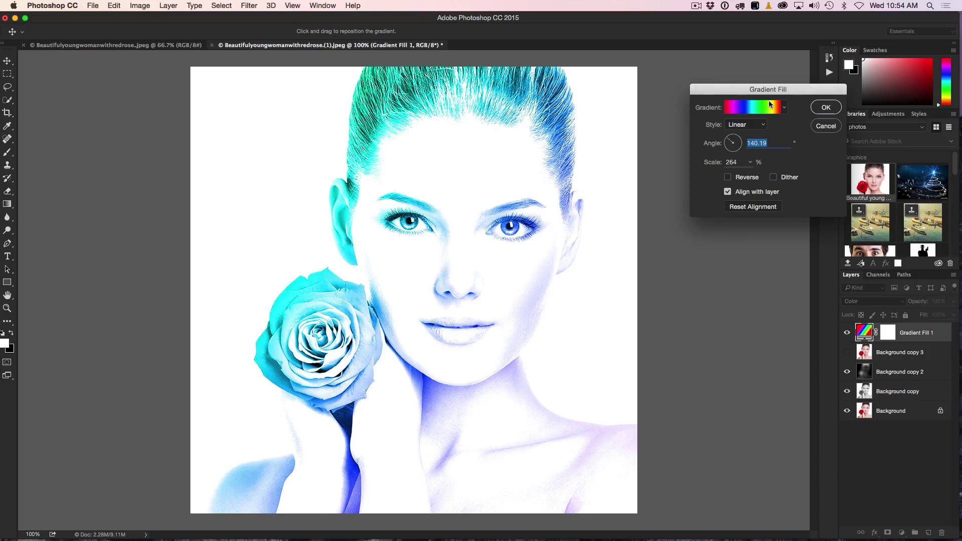
left_click(824, 108)
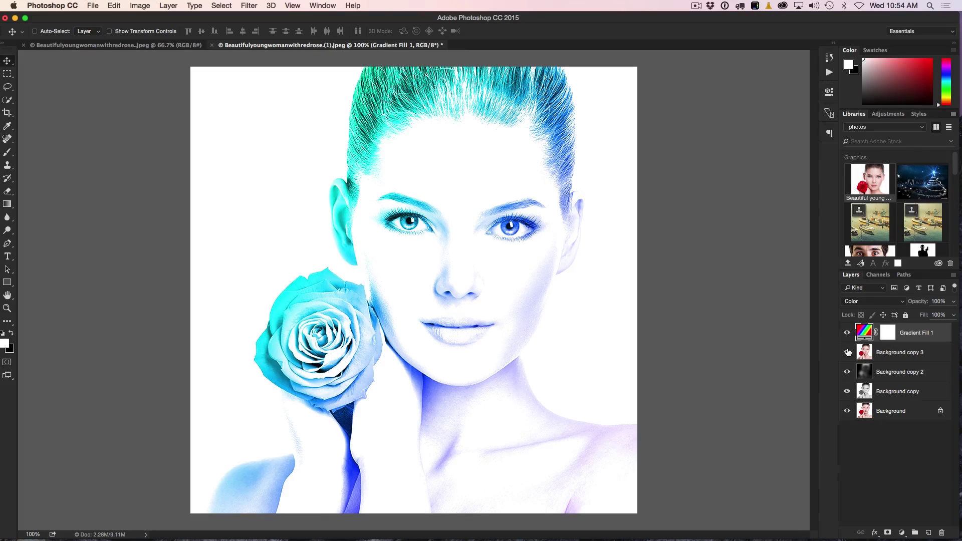
Step: Lower the gradient fill layer's opacity to 42% and hide the layer
left_click_drag(920, 302, 900, 303)
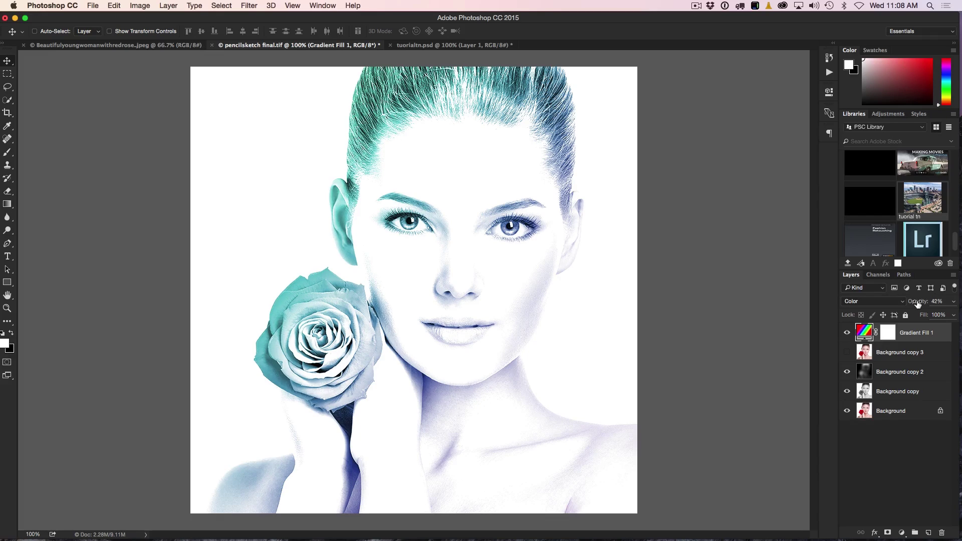
left_click(848, 331)
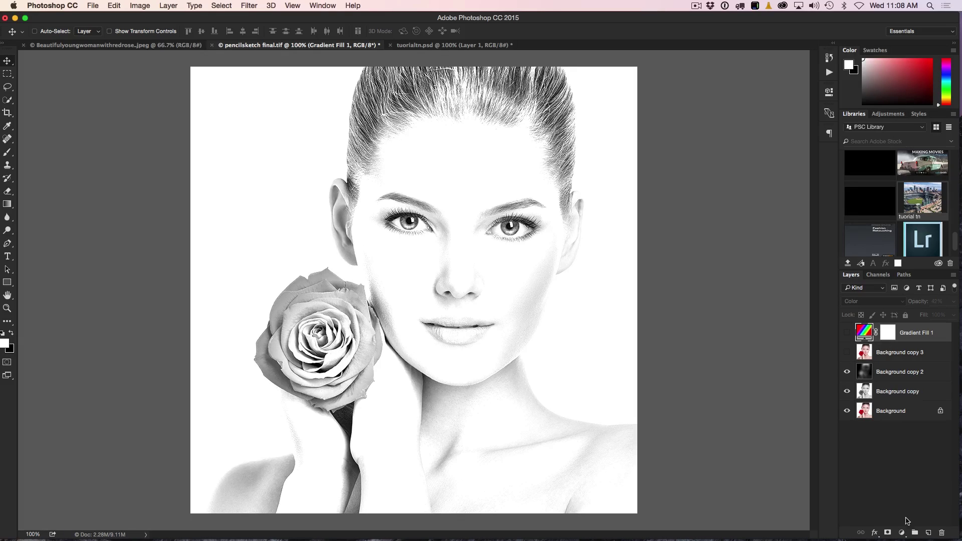
Step: Add a Curves adjustment layer that lifts the black point to fade the shadows and pulls the upper tones down
left_click(903, 533)
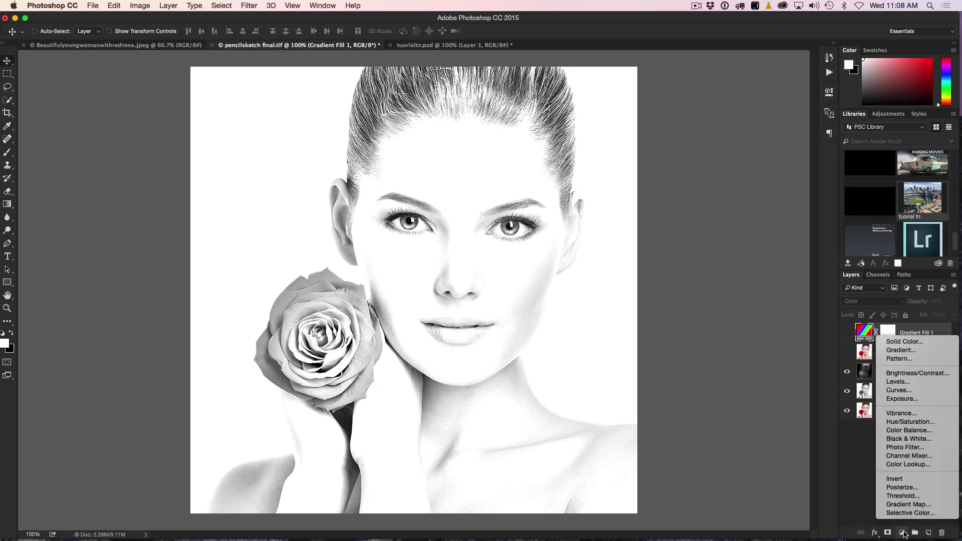
left_click(918, 390)
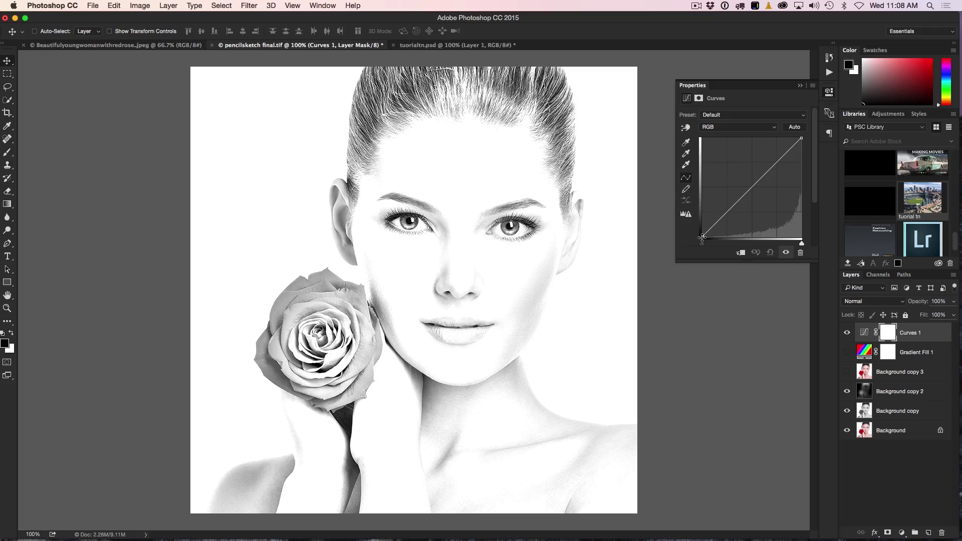
left_click_drag(702, 237, 700, 213)
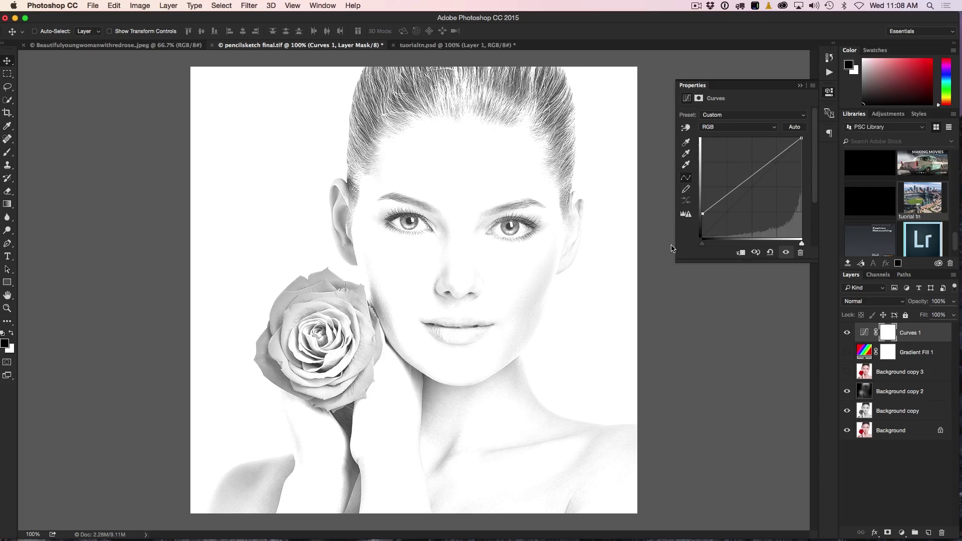
left_click_drag(779, 153, 785, 162)
left_click_drag(753, 192, 750, 188)
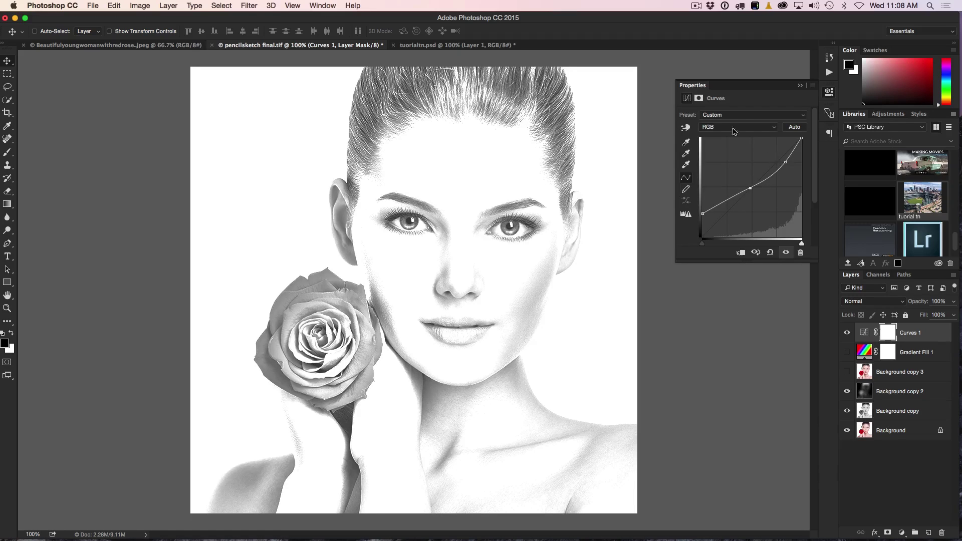
left_click(803, 87)
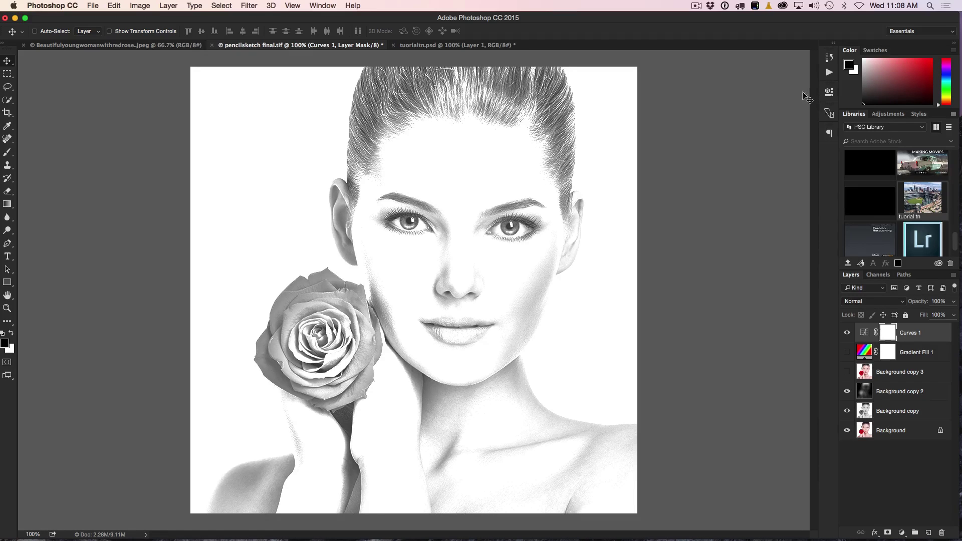
Step: Compare the image with and without Curves, move the Curves layer below the gradient fill and show the gradient fill again
left_click(847, 333)
left_click(847, 332)
left_click_drag(887, 338, 916, 360)
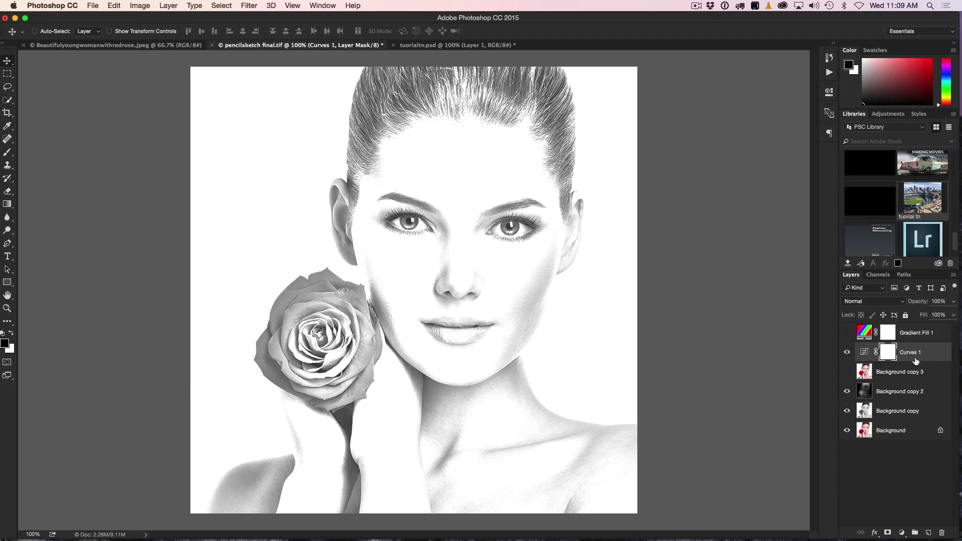
left_click(847, 332)
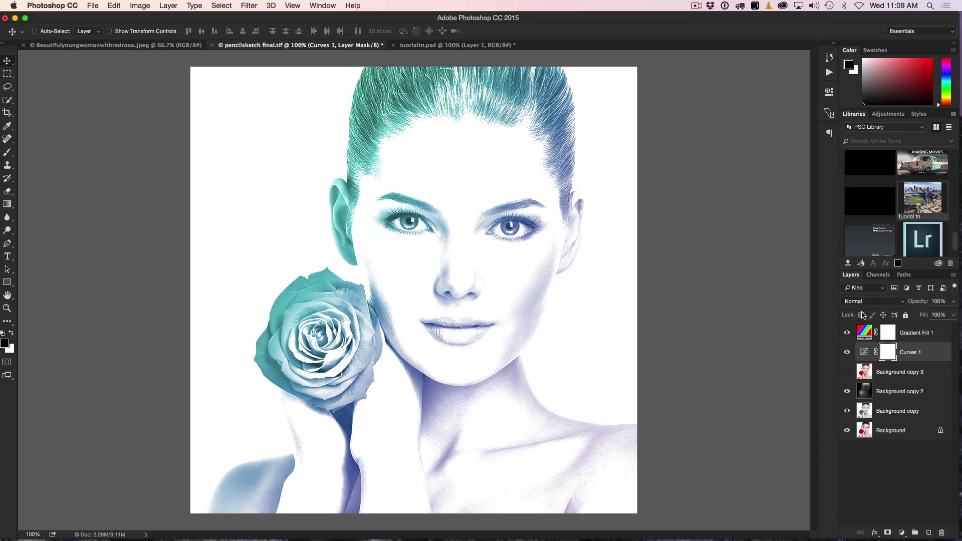
Step: Reduce the gradient fill layer's opacity to 22%
mouse_move(916, 305)
left_mouse_down()
mouse_move(900, 304)
mouse_move(930, 302)
left_mouse_up()
left_click(864, 331)
mouse_move(917, 305)
left_mouse_down()
mouse_move(853, 306)
mouse_move(865, 307)
left_mouse_up()
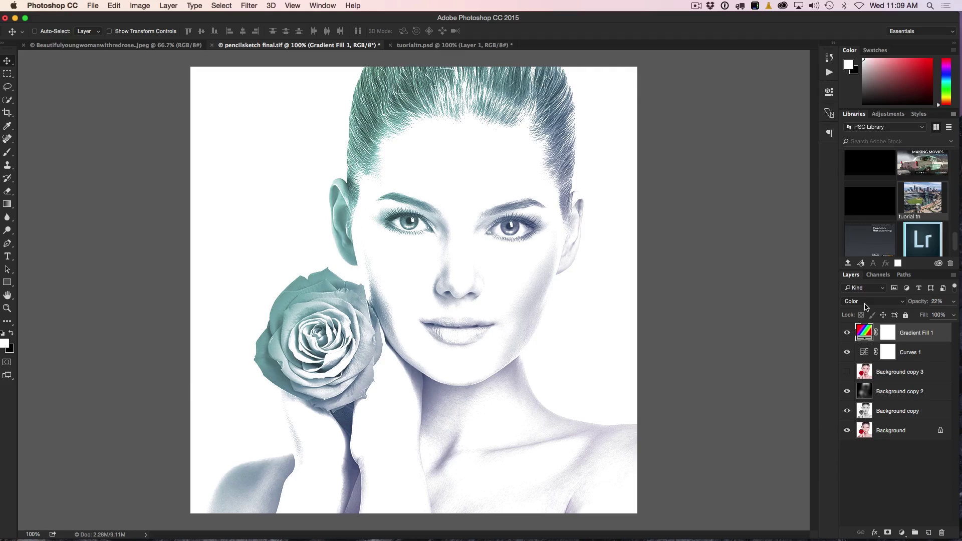